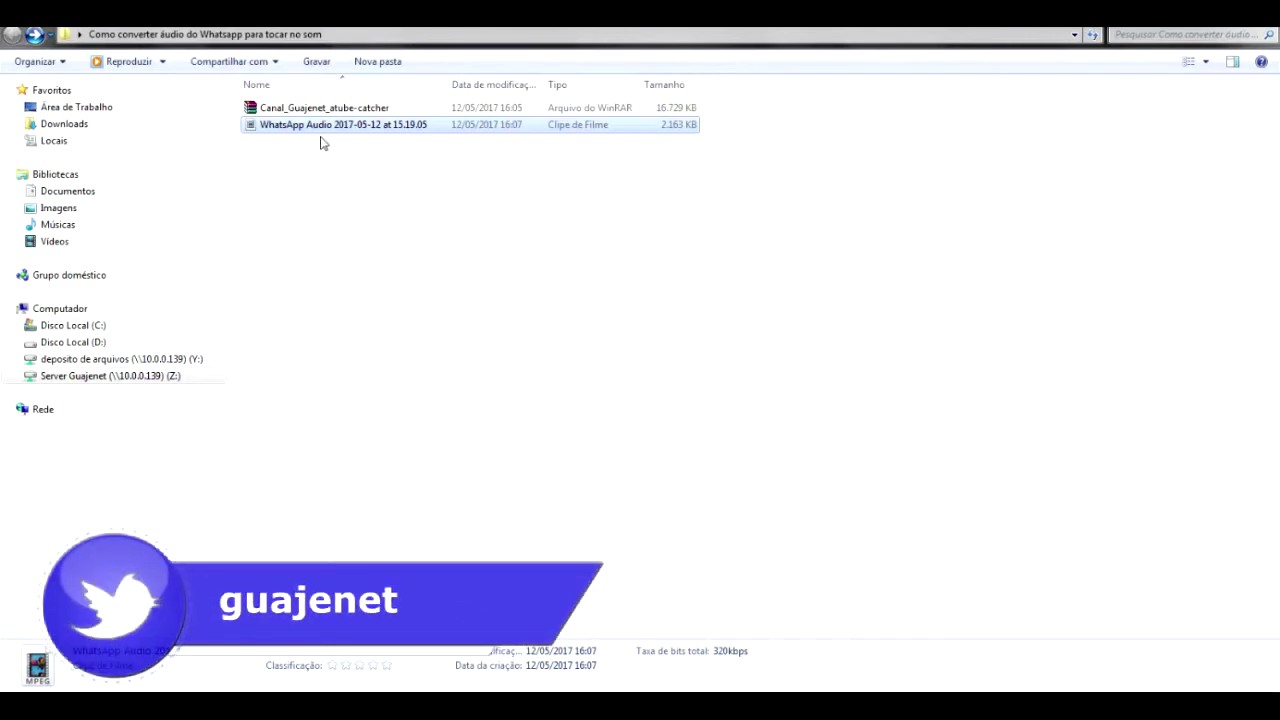
Step: Extract the Canal_Guajenet_atube-catcher WinRAR archive into the current folder
{"action": "left_click", "coordinate": [374, 194]}
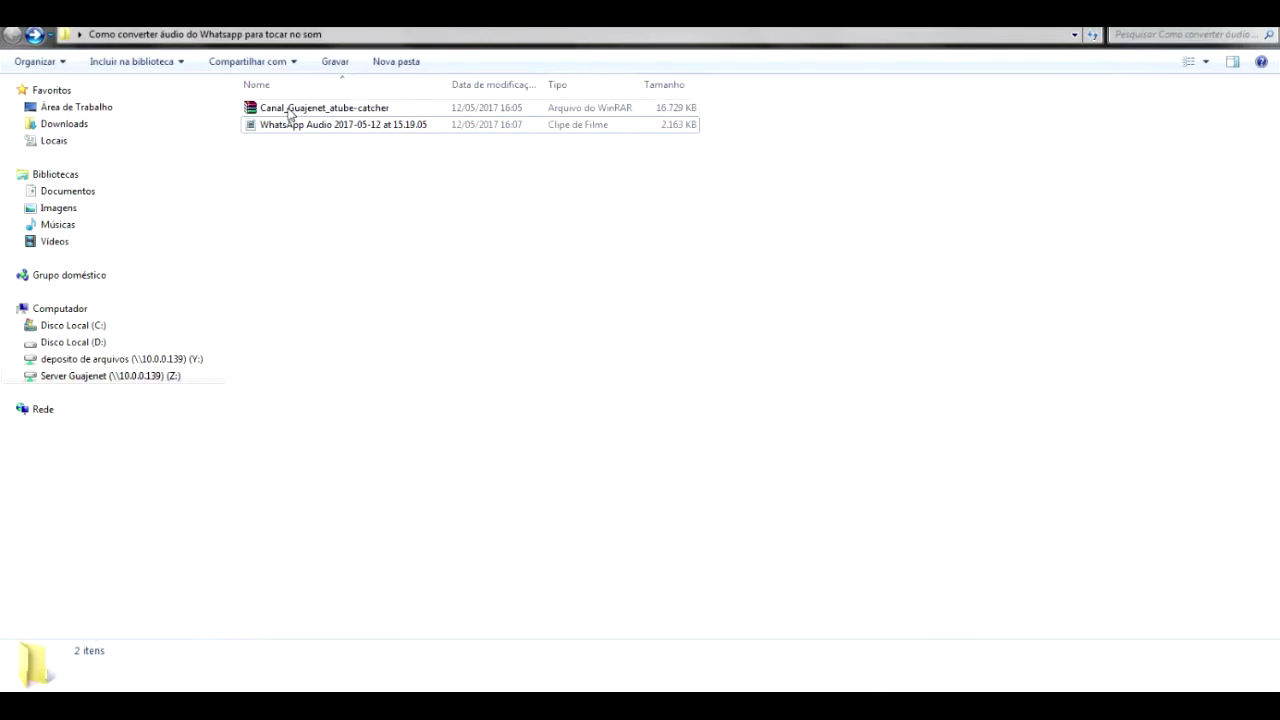
{"action": "left_click", "coordinate": [289, 112]}
{"action": "right_click", "coordinate": [289, 112]}
{"action": "left_click", "coordinate": [325, 171]}
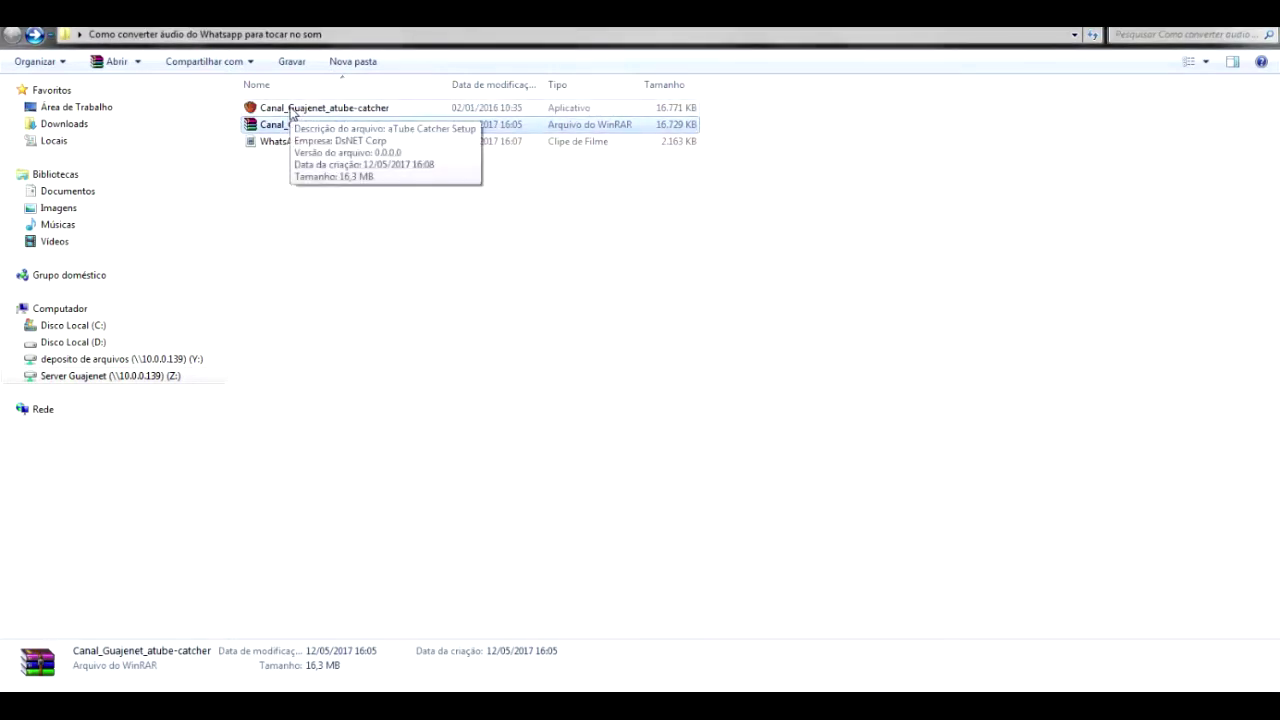
Step: Run the extracted Canal_Guajenet_atube-catcher installer with Português (Brasil) as the installation language
{"action": "double_click", "coordinate": [291, 112]}
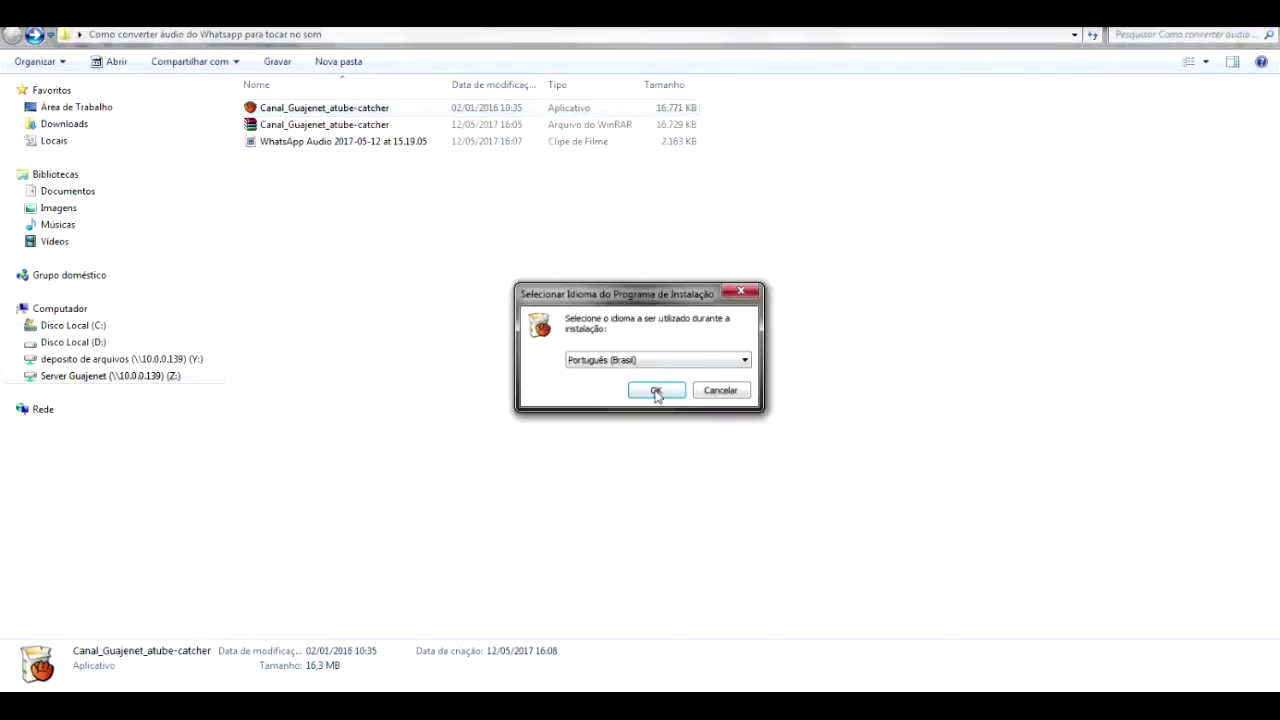
{"action": "left_click_drag", "start_coordinate": [618, 295], "coordinate": [634, 283]}
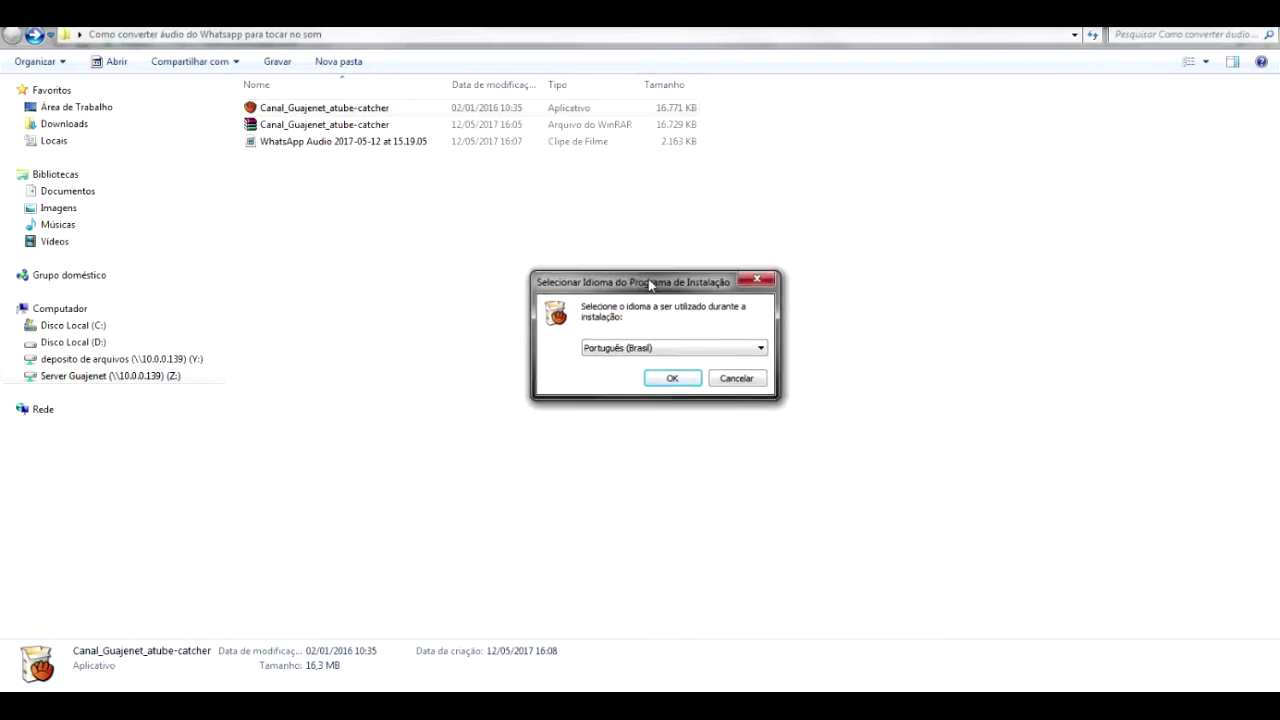
{"action": "left_click_drag", "start_coordinate": [644, 278], "coordinate": [638, 277]}
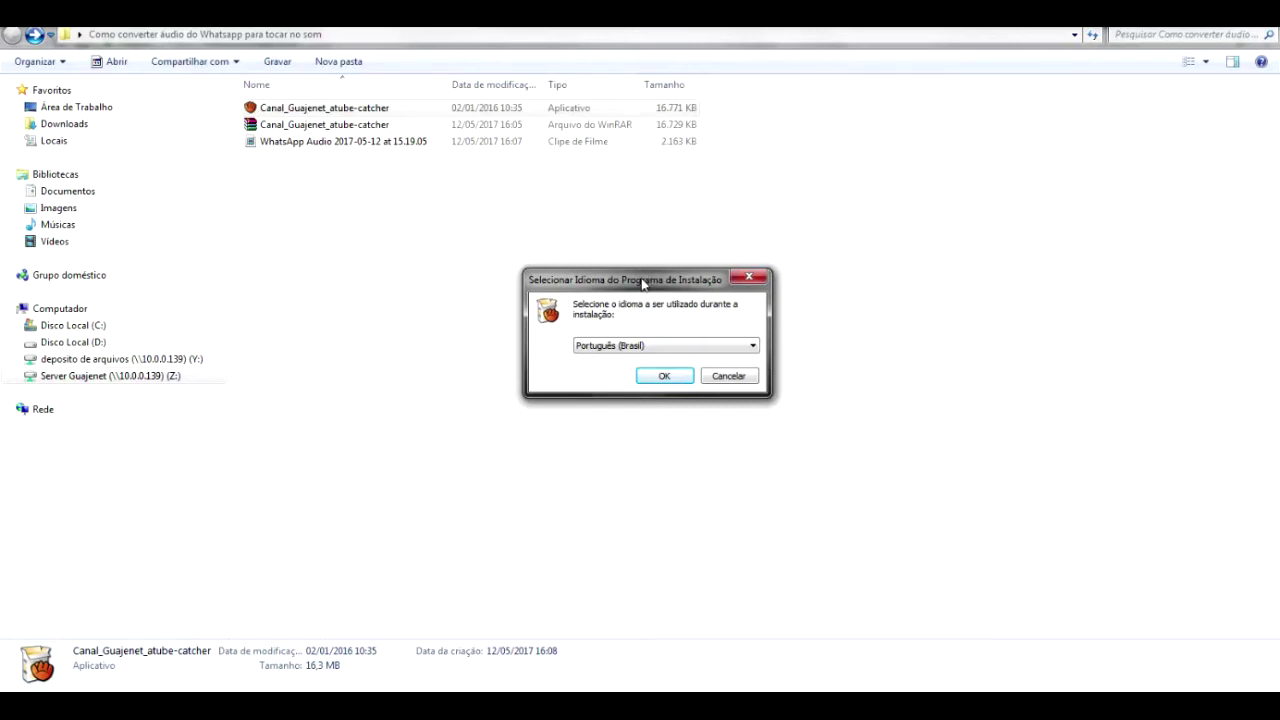
{"action": "left_click", "coordinate": [660, 376]}
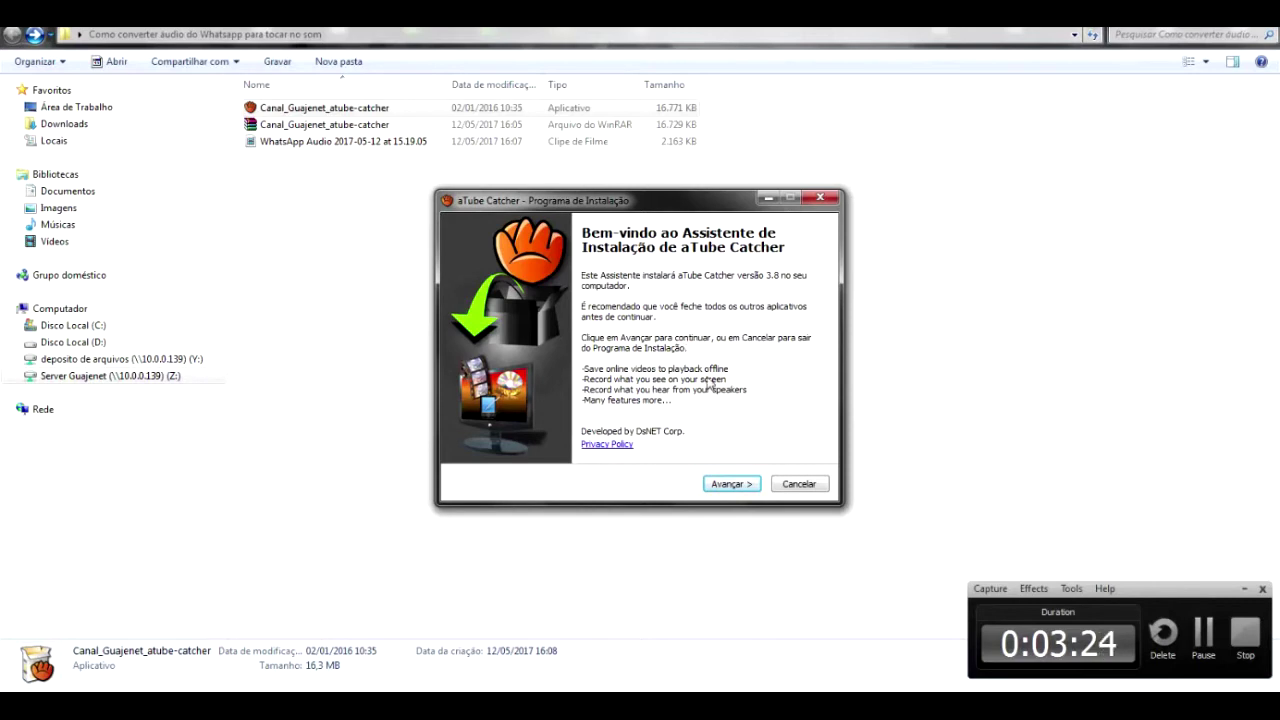
Step: Accept the aTube Catcher license agreement and decline the Teoma Search App and SpeedUpMyPC offers
{"action": "left_click", "coordinate": [731, 484]}
{"action": "left_click", "coordinate": [540, 440]}
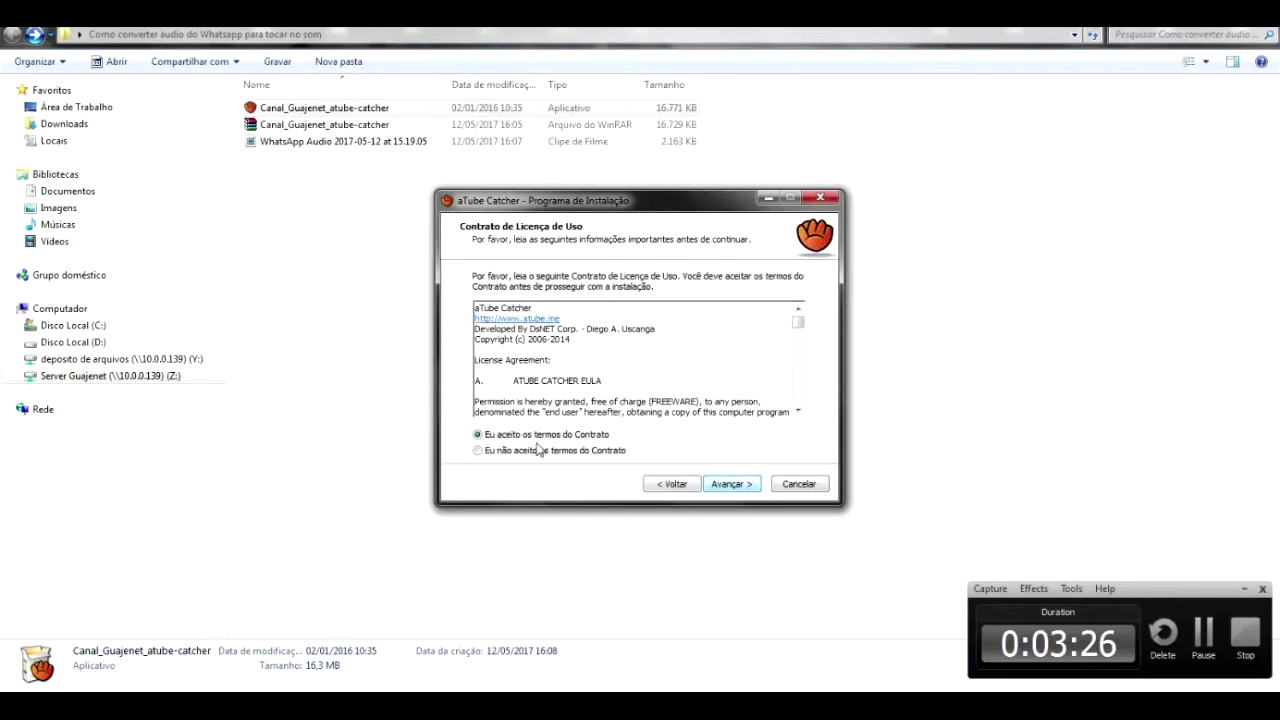
{"action": "left_click", "coordinate": [731, 483]}
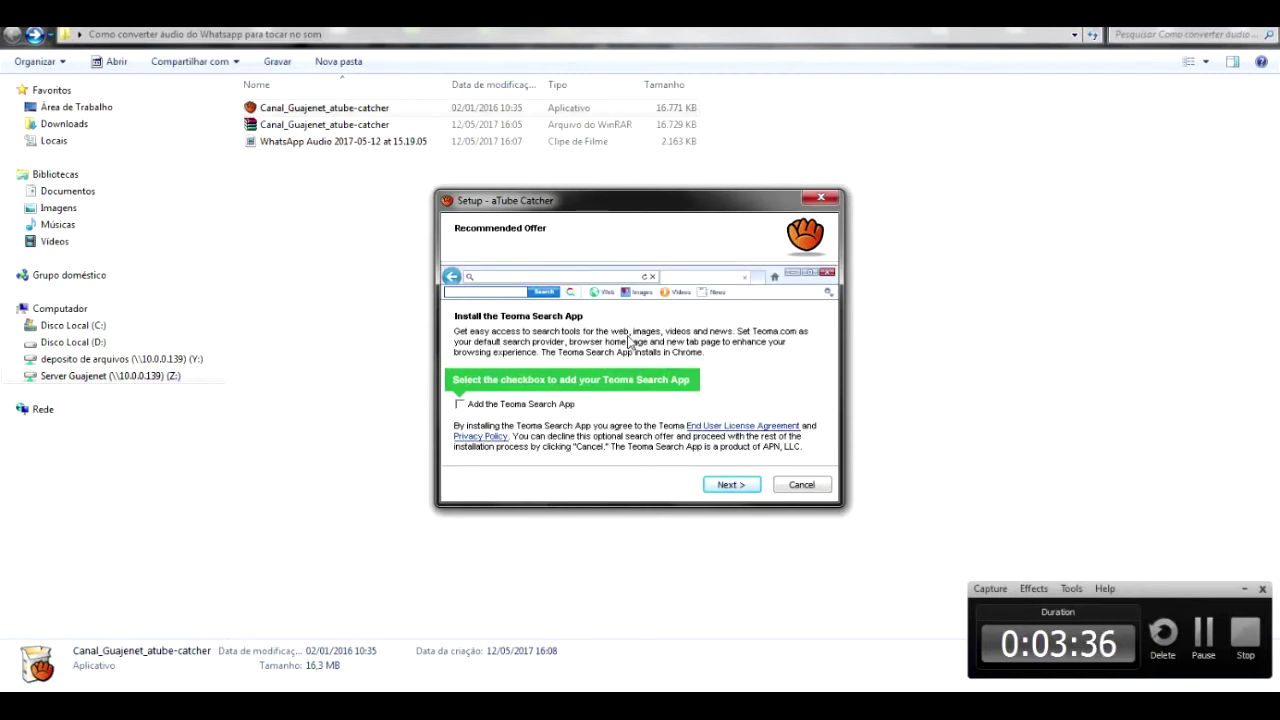
{"action": "left_click", "coordinate": [803, 486]}
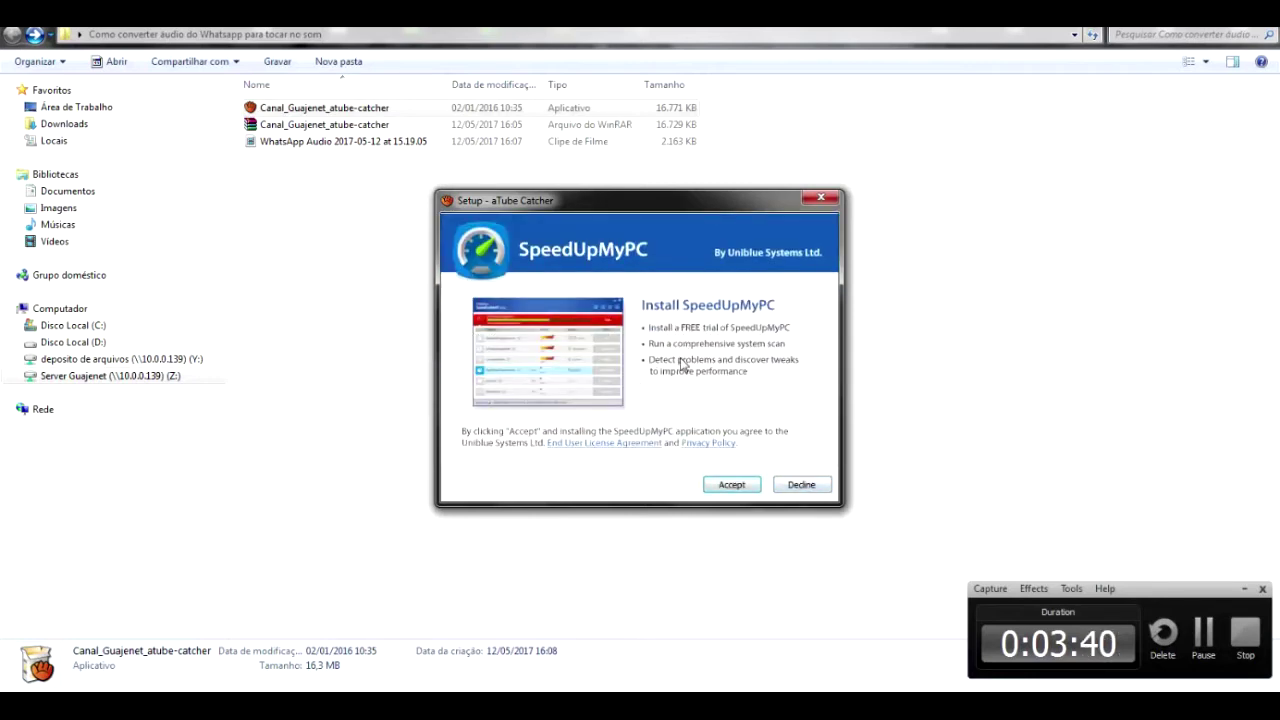
{"action": "left_click", "coordinate": [799, 486]}
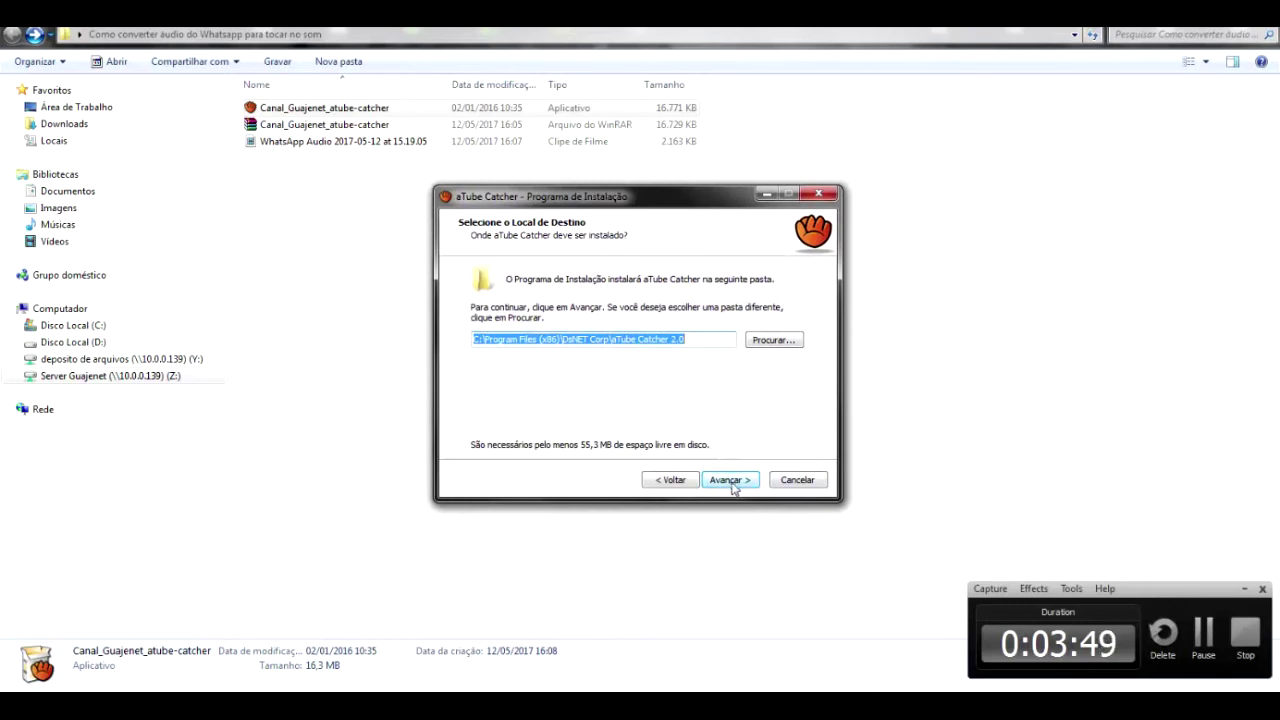
Step: Exit the aTube Catcher setup without installing and return from the browser to the file folder
{"action": "left_click", "coordinate": [825, 199]}
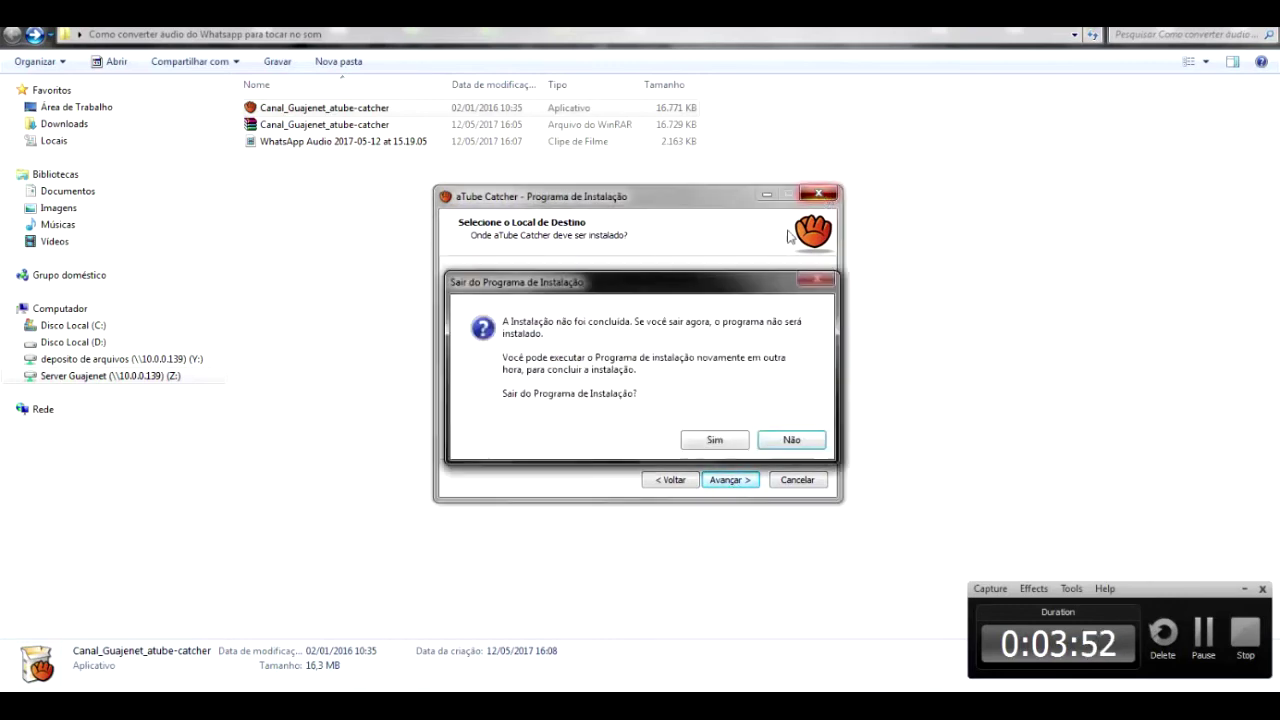
{"action": "left_click", "coordinate": [713, 439]}
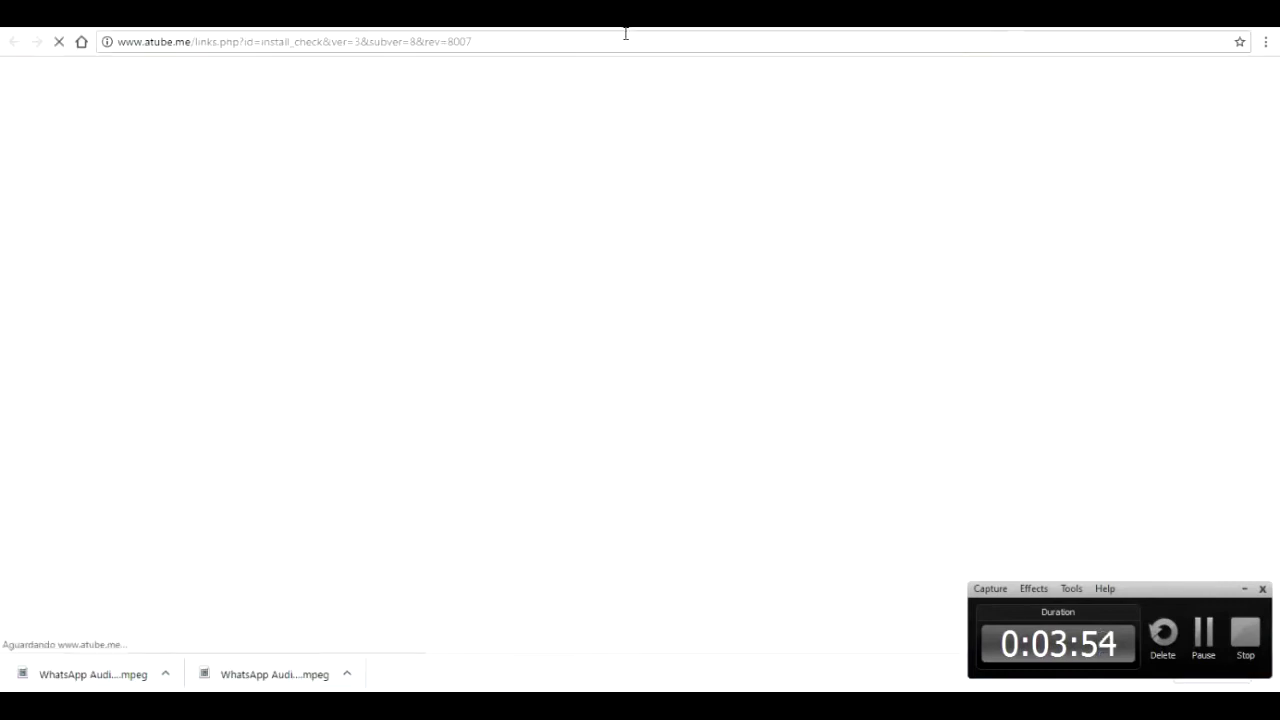
{"action": "left_click", "coordinate": [617, 26]}
{"action": "key", "text": "alt+Tab"}
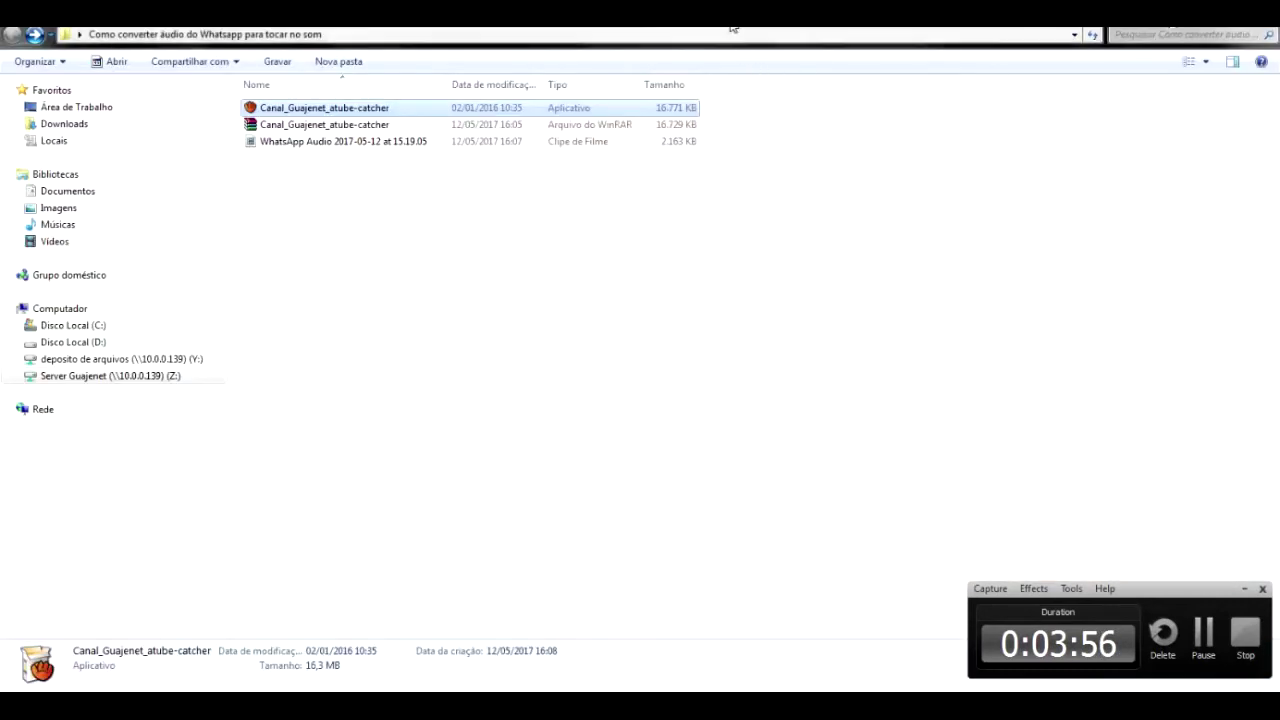
{"action": "left_click", "coordinate": [572, 311]}
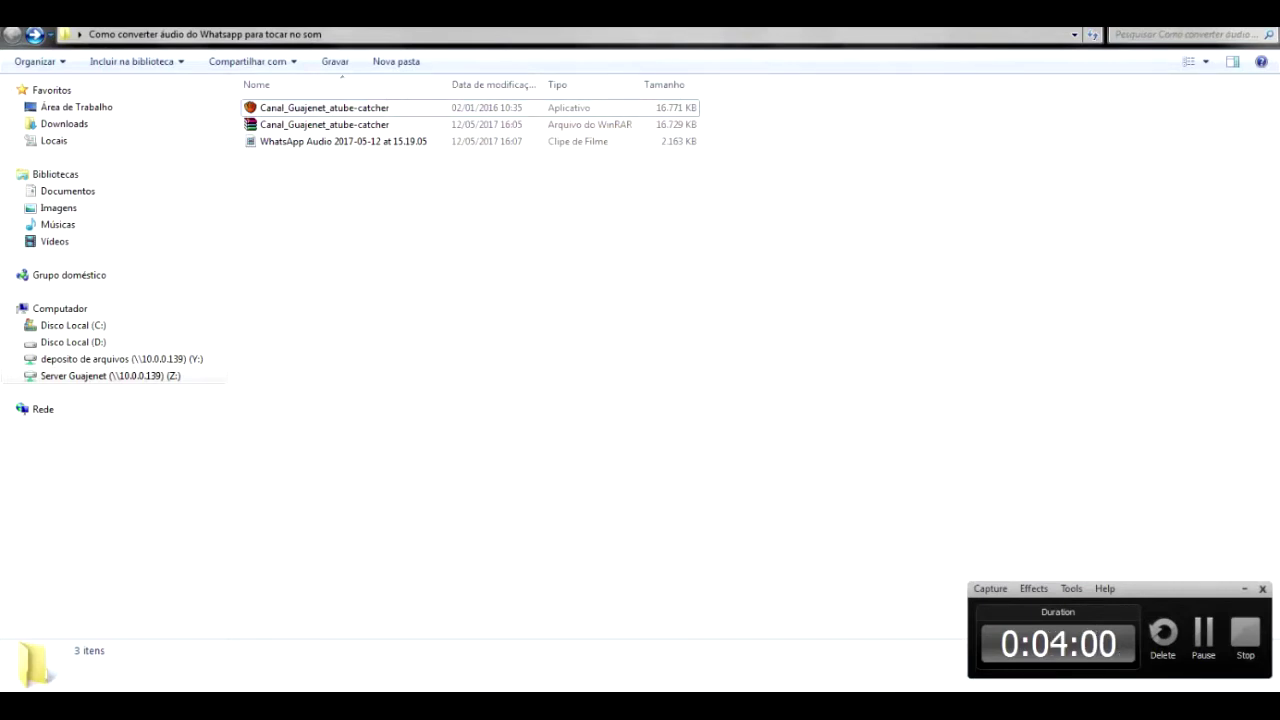
Step: Launch the already installed aTube Catcher and dismiss its start window to reach the main program
{"action": "key", "text": "super"}
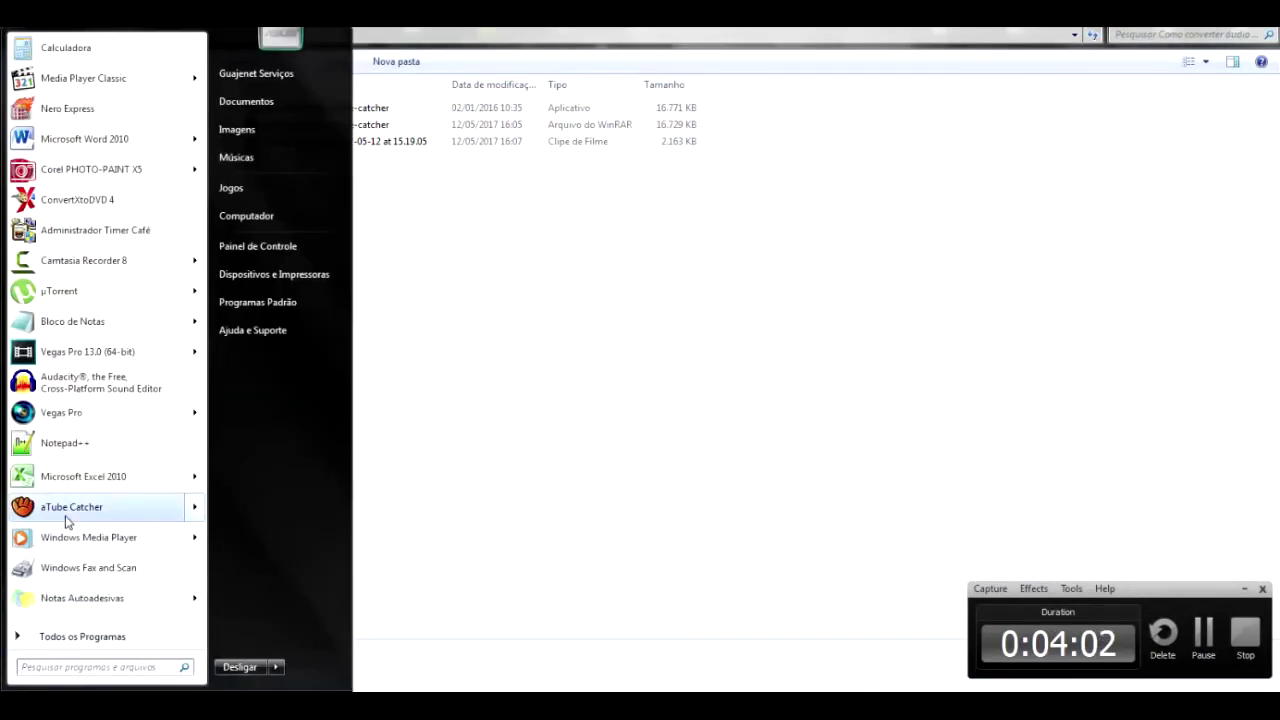
{"action": "left_click", "coordinate": [790, 365]}
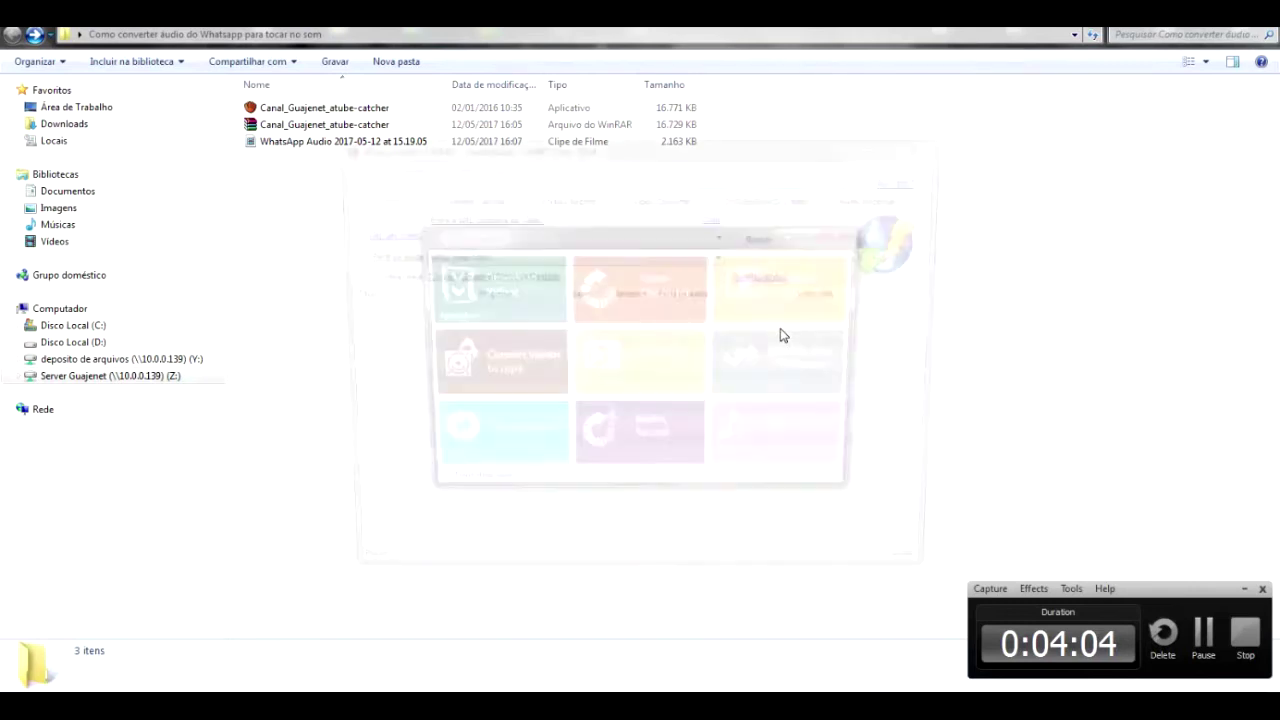
{"action": "left_click", "coordinate": [842, 235]}
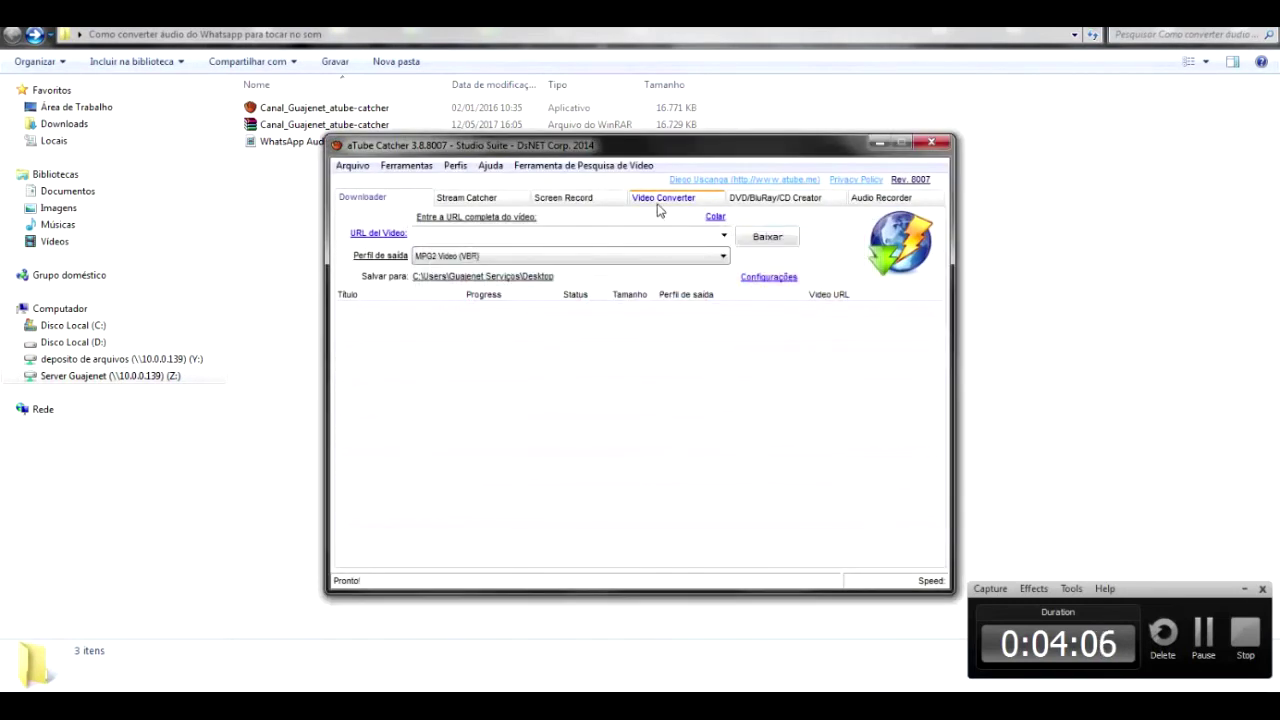
Step: In the Video Converter, decline the program update and set the output profile to MP3 192 Kbps 44100 Hz (High Quality)
{"action": "left_click", "coordinate": [660, 200]}
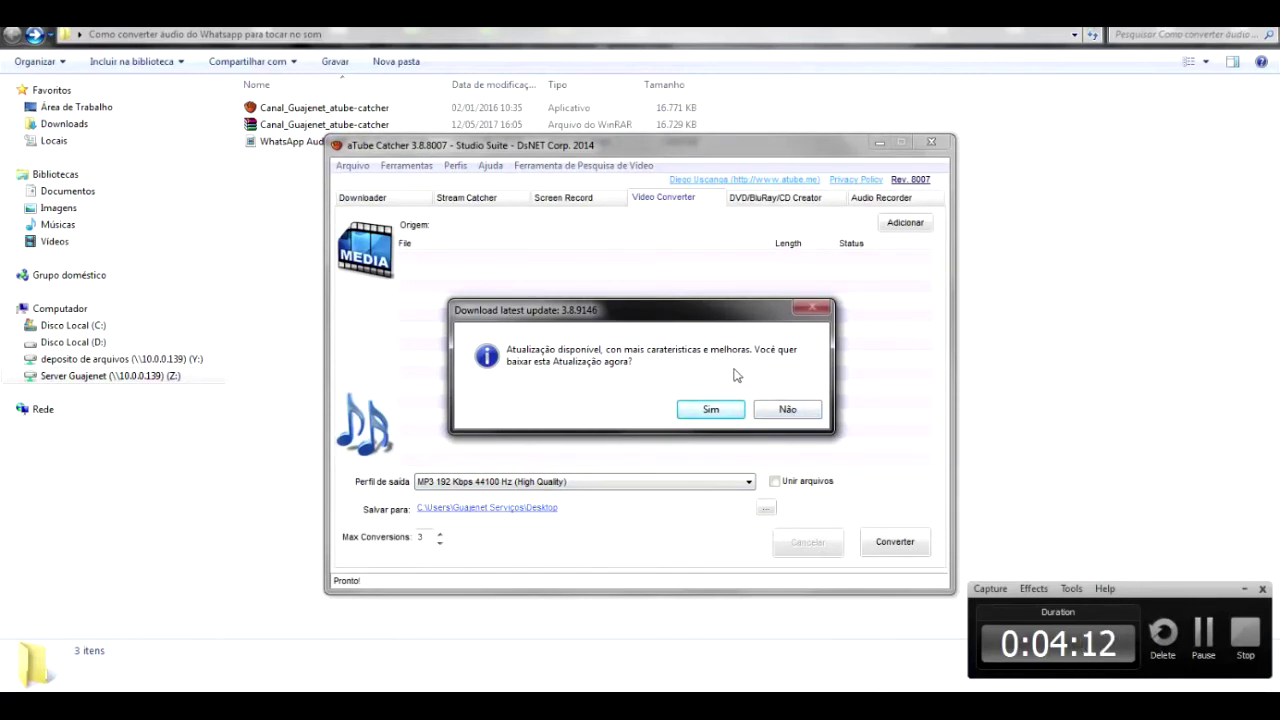
{"action": "left_click", "coordinate": [806, 415]}
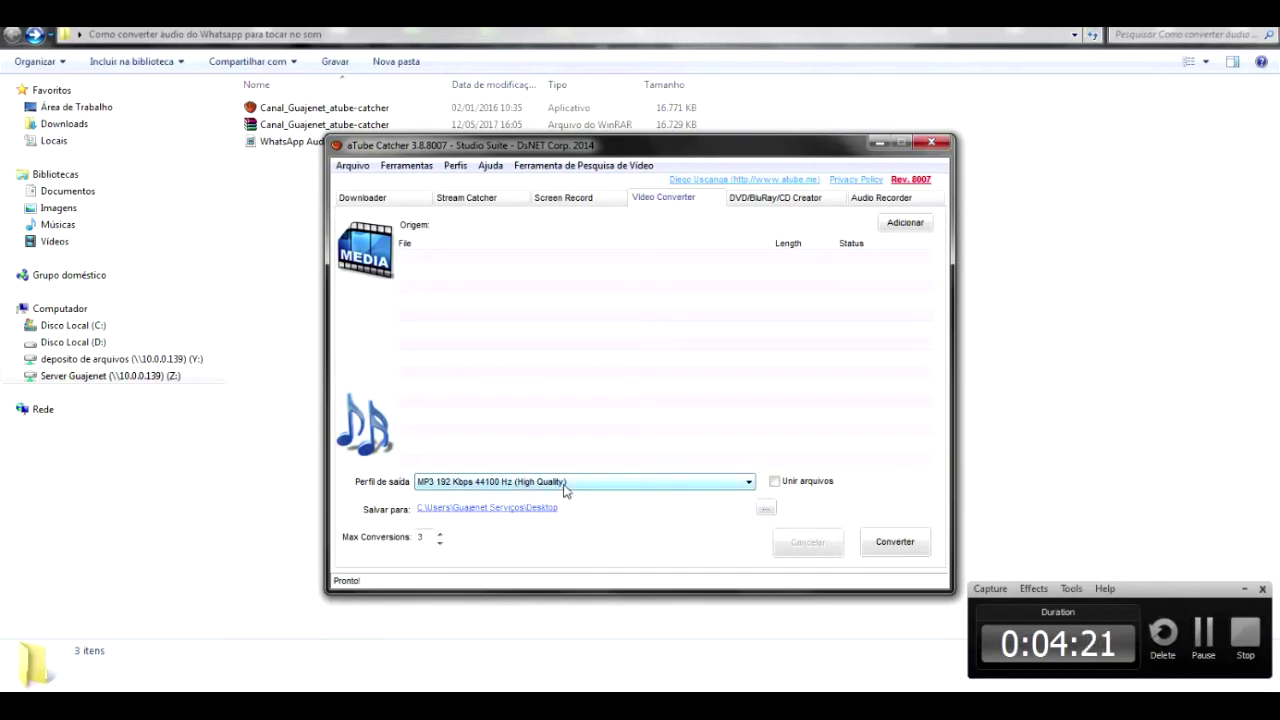
{"action": "left_click", "coordinate": [565, 482]}
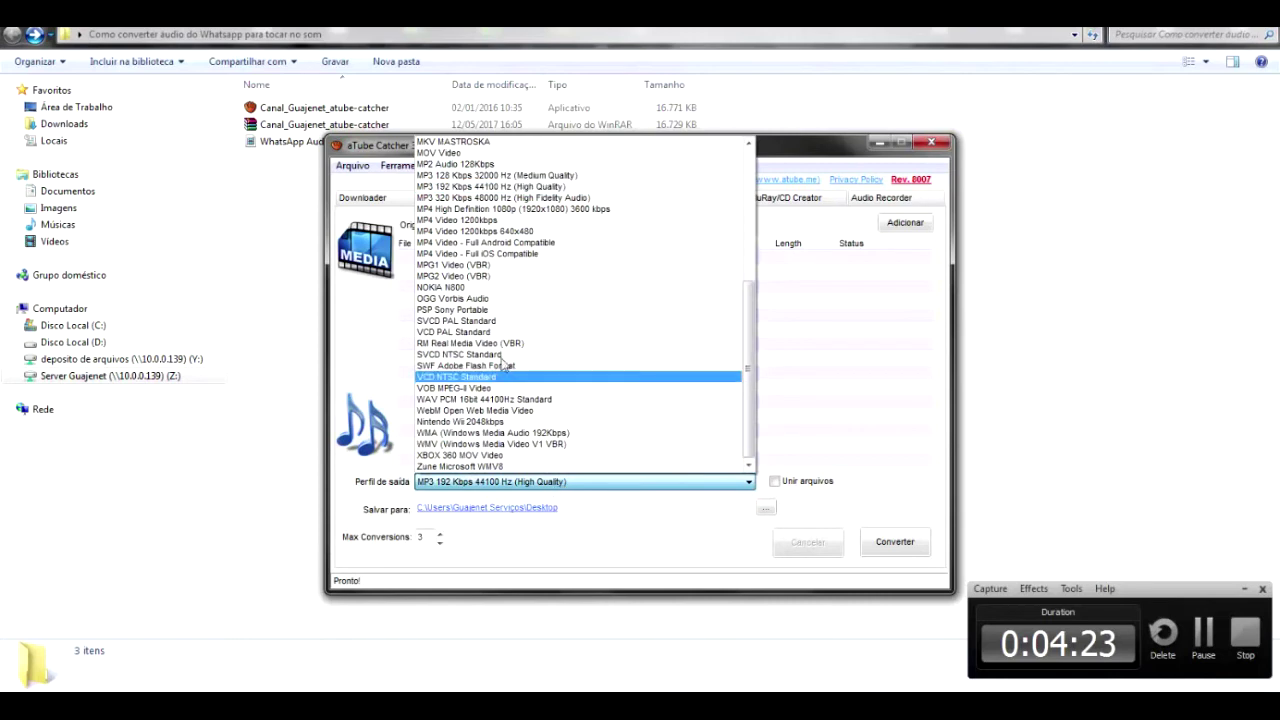
{"action": "left_click", "coordinate": [527, 189]}
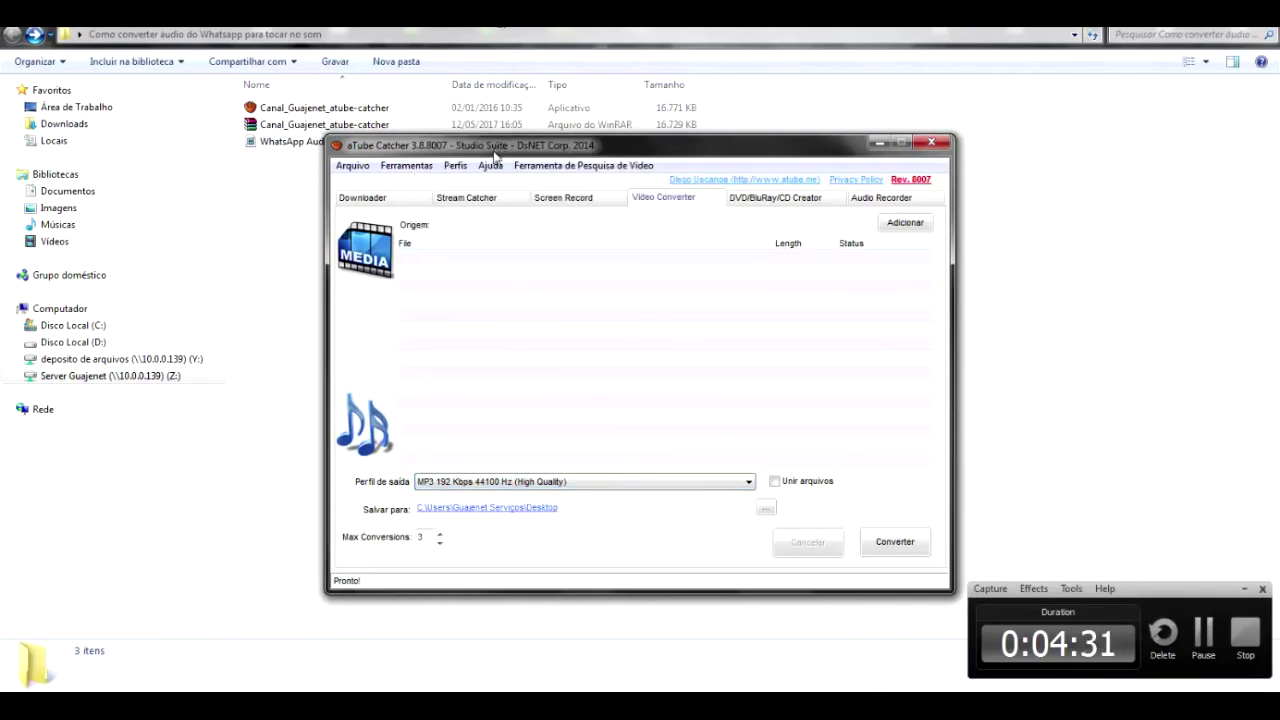
Step: Add the file "WhatsApp Audio 2017-05-12 at 15.19.05" from the folder to the conversion list
{"action": "left_click_drag", "start_coordinate": [495, 150], "coordinate": [682, 103]}
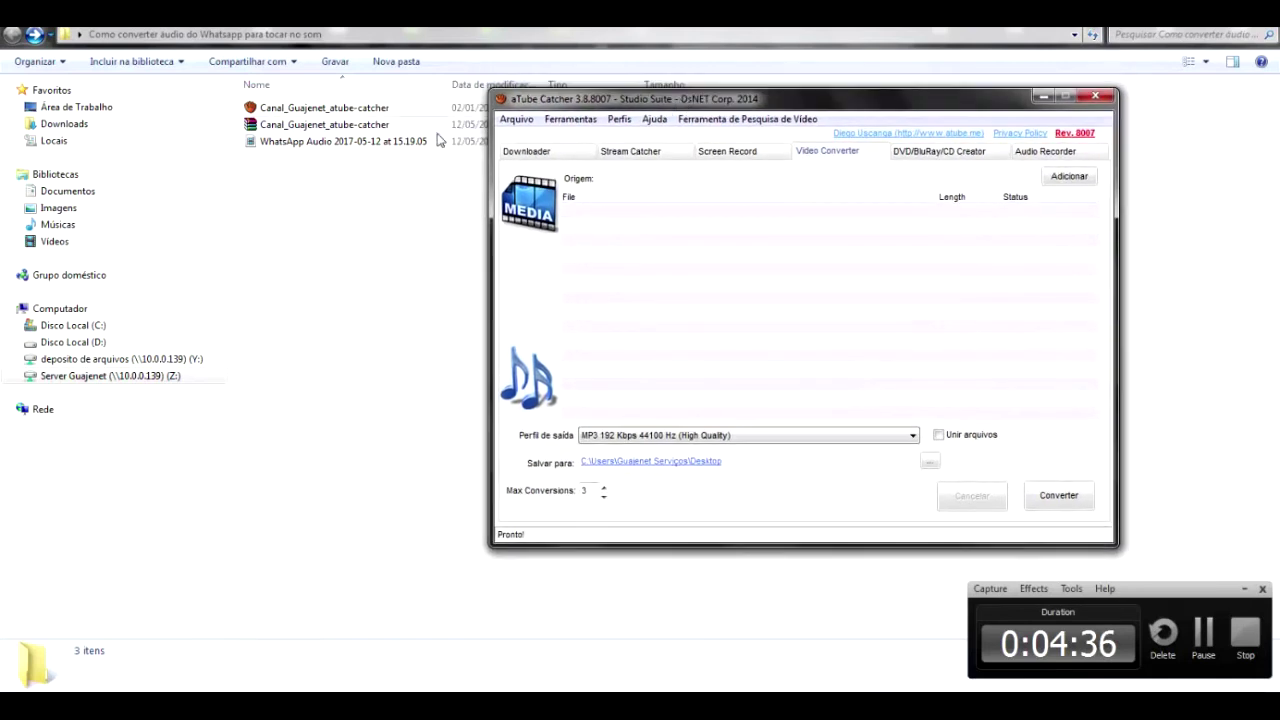
{"action": "left_click", "coordinate": [303, 145]}
{"action": "left_click", "coordinate": [671, 286]}
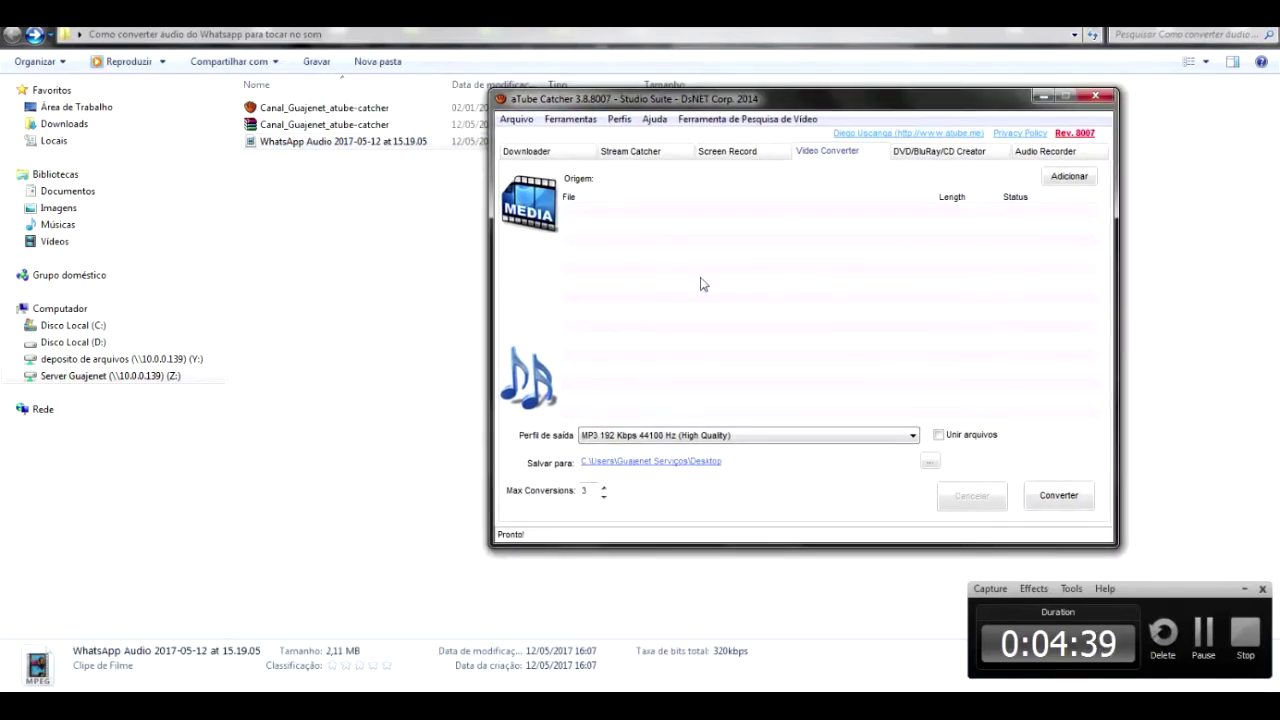
{"action": "left_click", "coordinate": [1066, 176]}
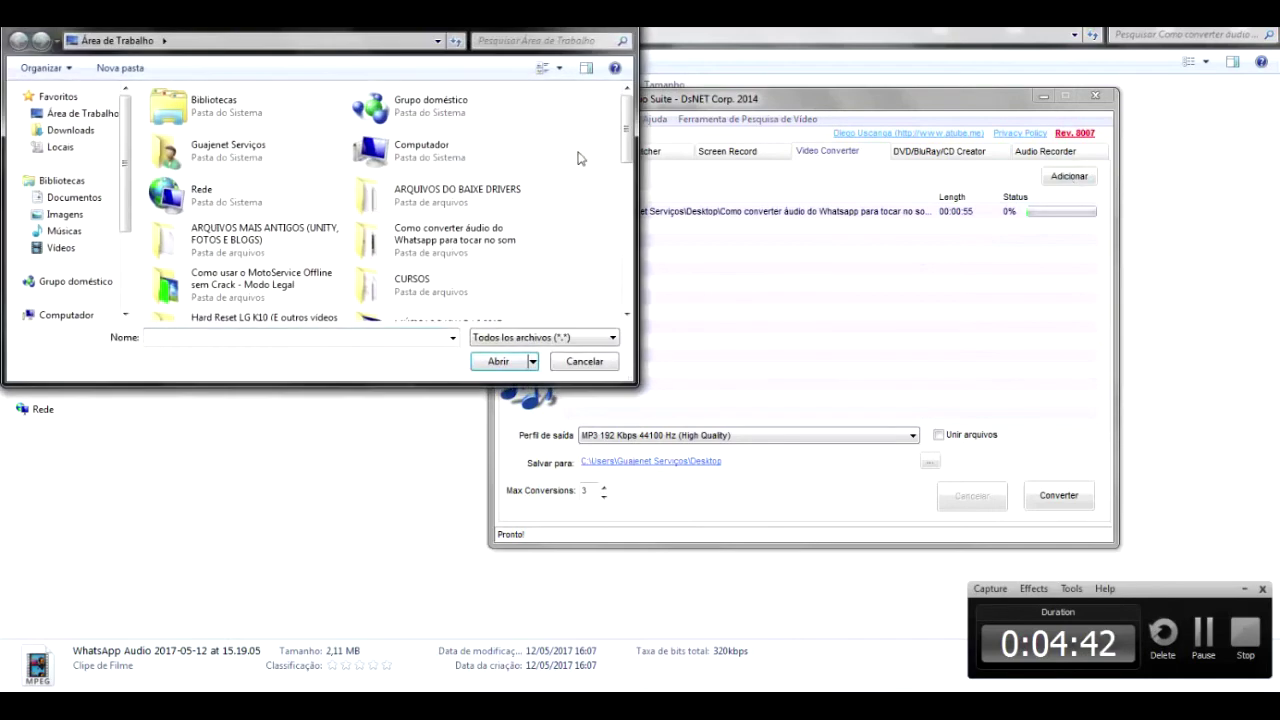
{"action": "key", "text": "Escape"}
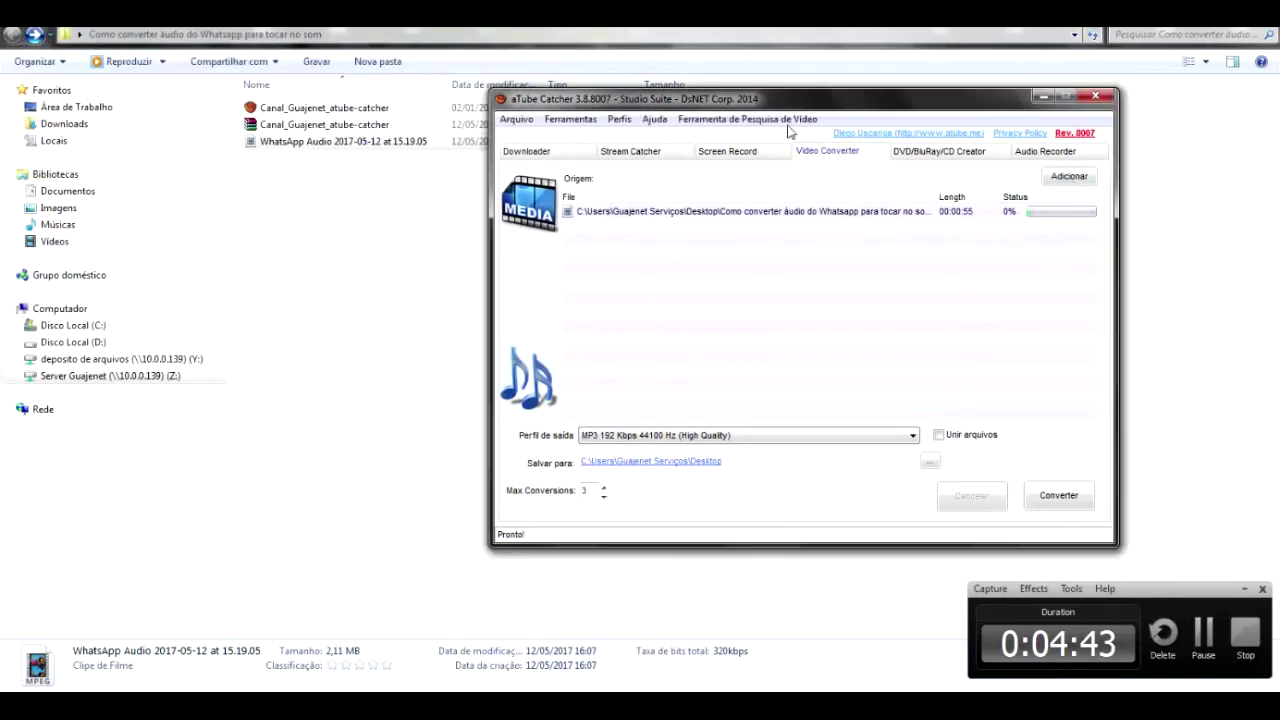
Step: Set the output location to the desktop folder "Como converter áudio do Whatsapp para tocar no som" and convert the audio to MP3
{"action": "left_click", "coordinate": [705, 465]}
{"action": "left_click", "coordinate": [755, 491]}
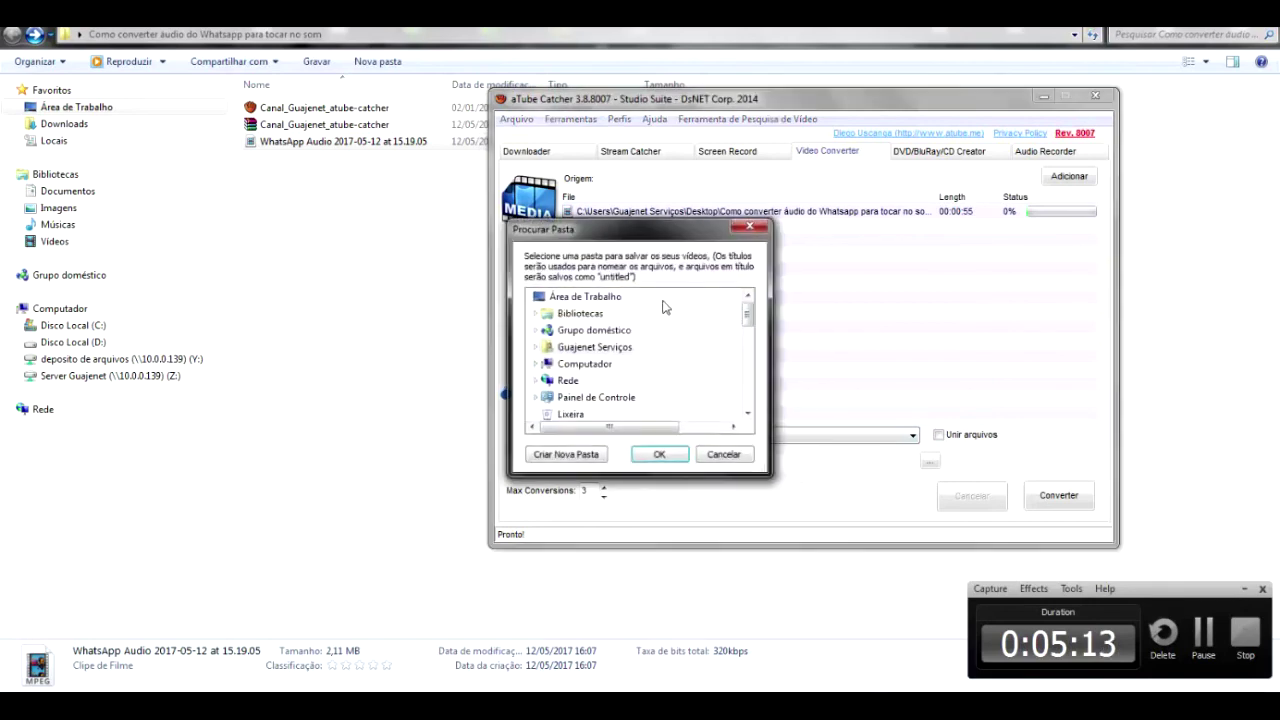
{"action": "left_click", "coordinate": [659, 454]}
{"action": "left_click", "coordinate": [1057, 493]}
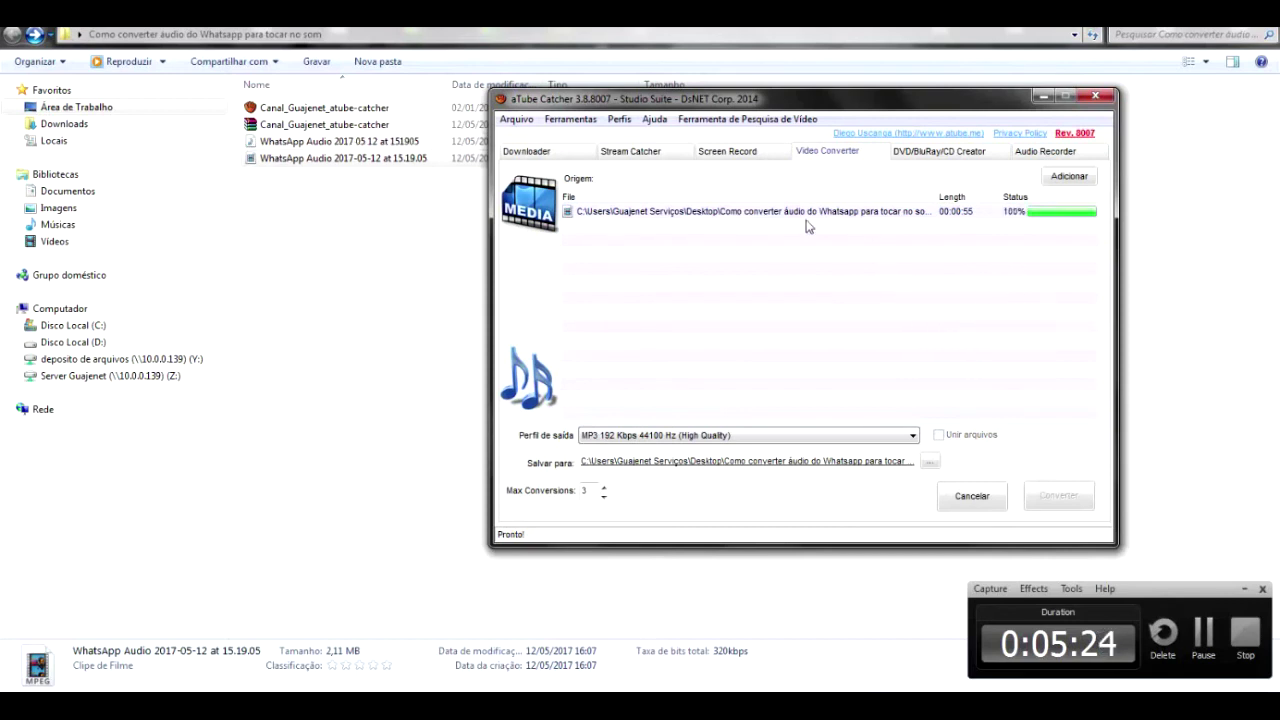
Step: Close aTube Catcher and select the converted MP3 "WhatsApp Audio 2017 05 12 at 151905" in the folder
{"action": "left_click", "coordinate": [1097, 94]}
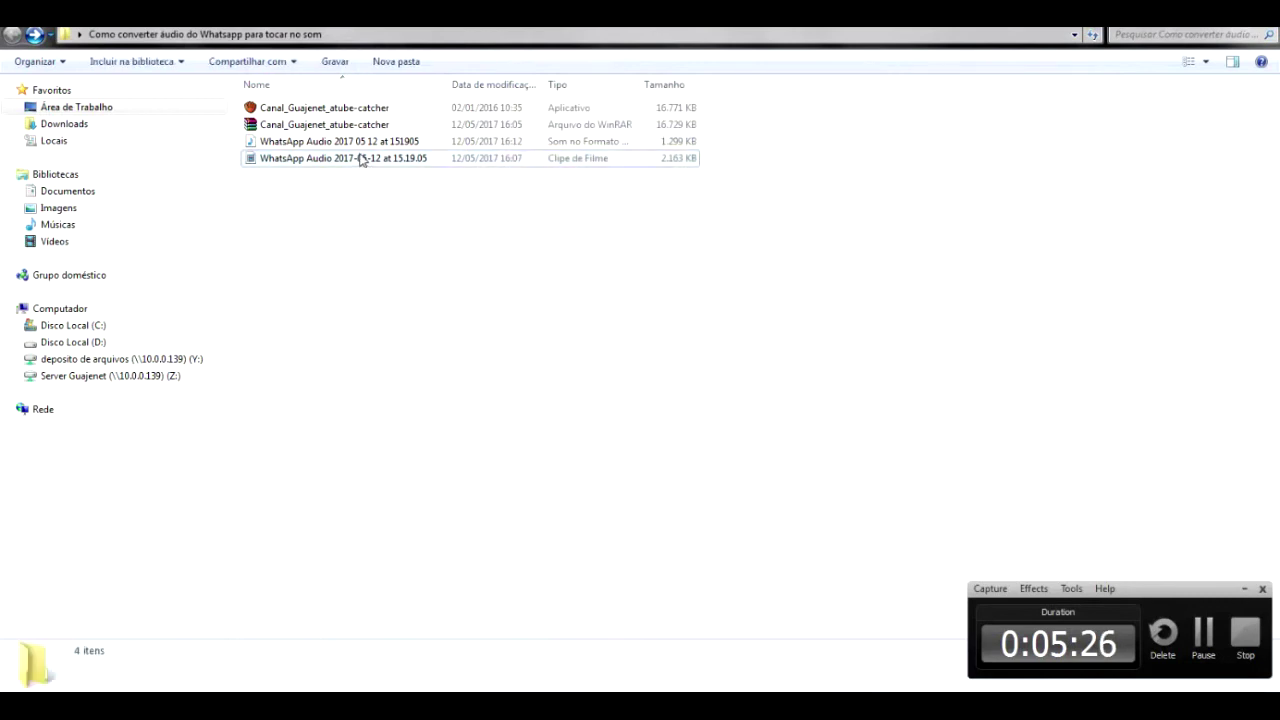
{"action": "left_click", "coordinate": [350, 157]}
{"action": "left_click", "coordinate": [322, 145]}
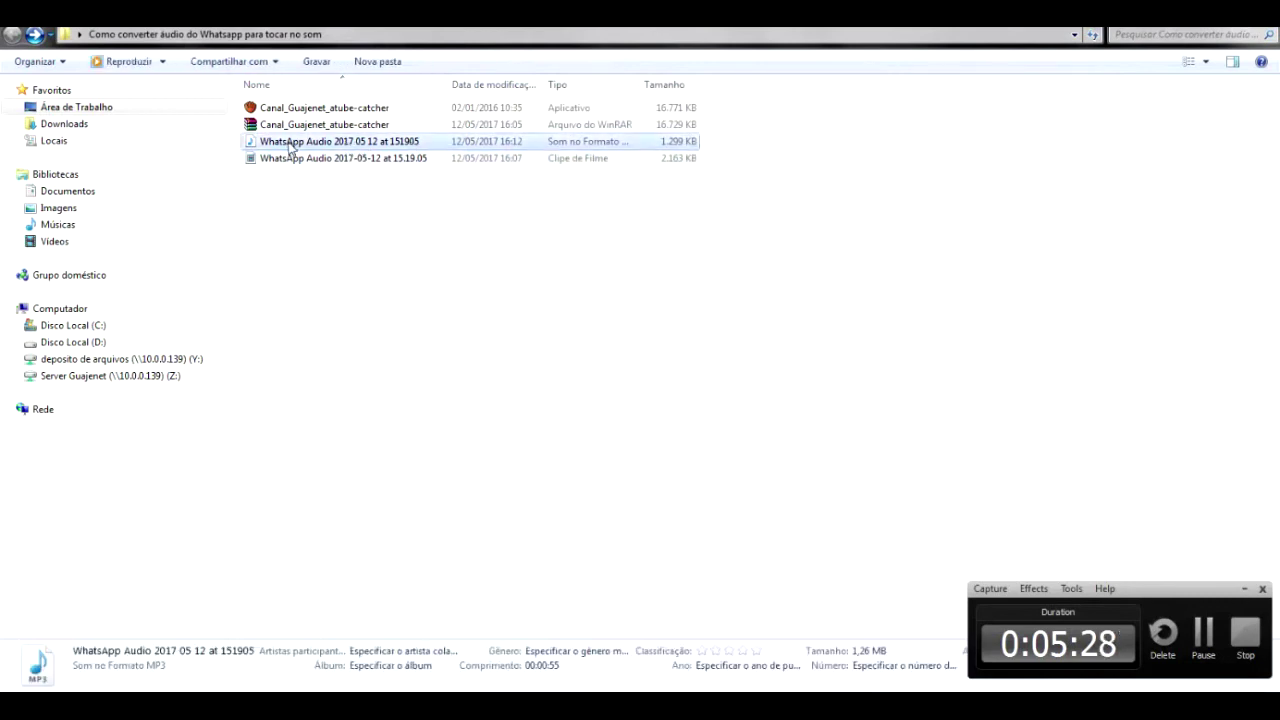